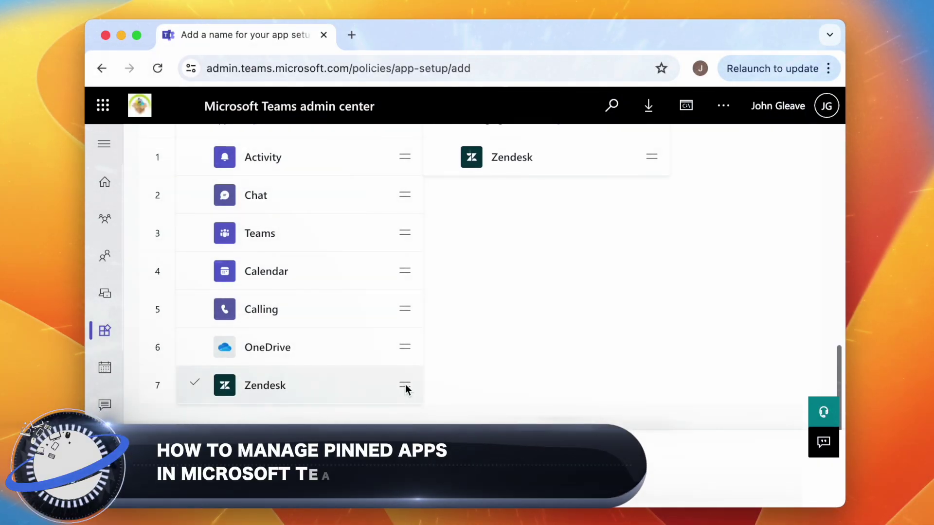
Move Zendesk up to fourth place in the new policy's app bar order.
drag(405, 388, 407, 264)
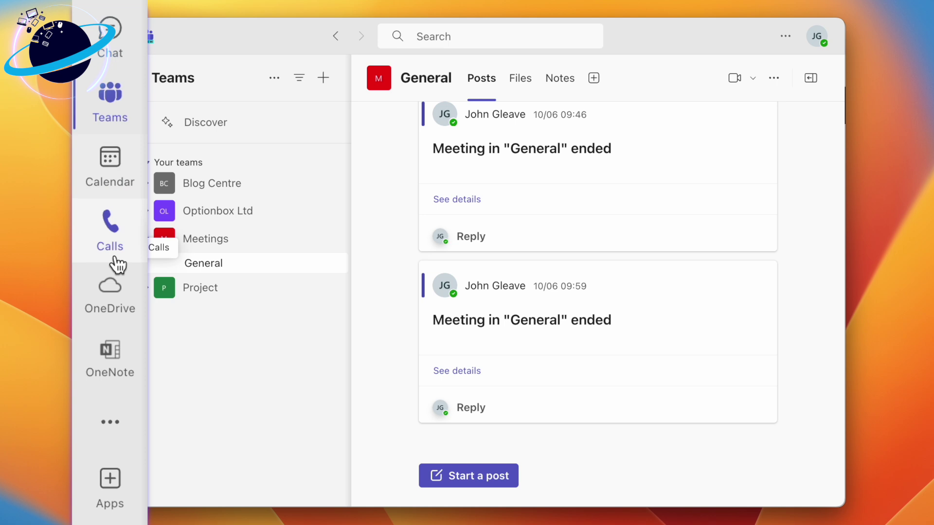
Move OneNote above Calls in the Teams app bar, and unpin it from the bar.
drag(117, 361, 119, 256)
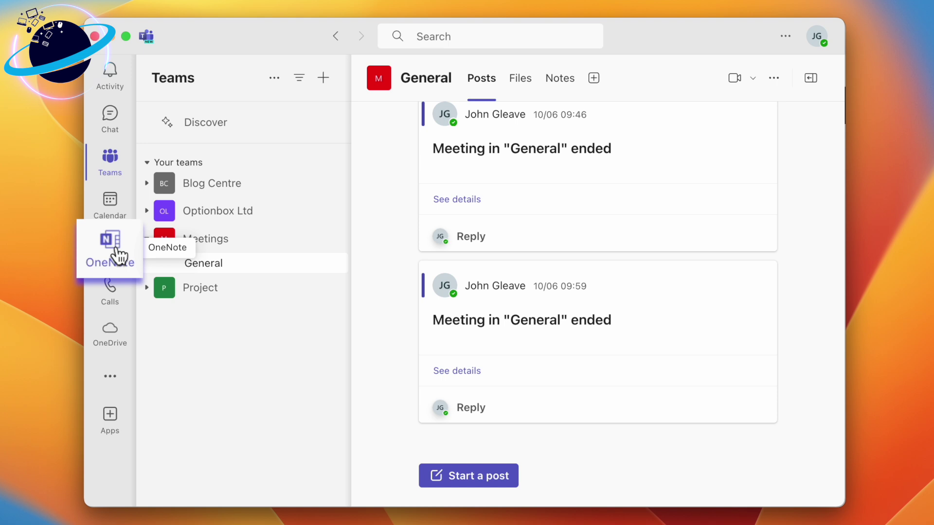
right_click(119, 255)
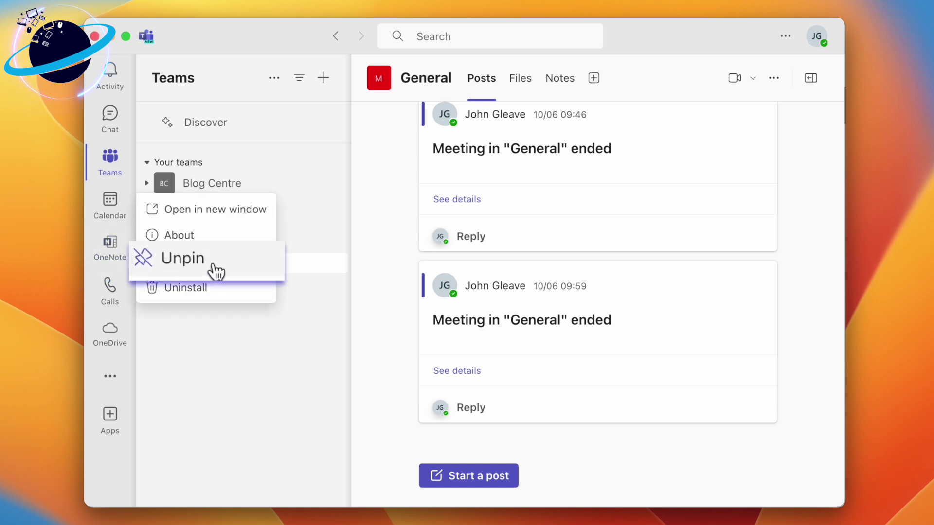
click(201, 270)
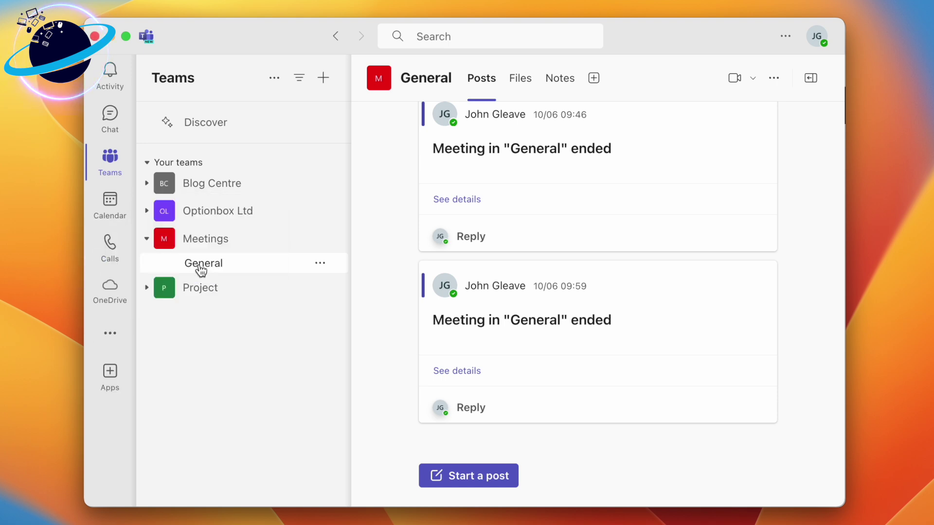
Open the Planner app from the additional apps and pin it to the app bar.
click(119, 332)
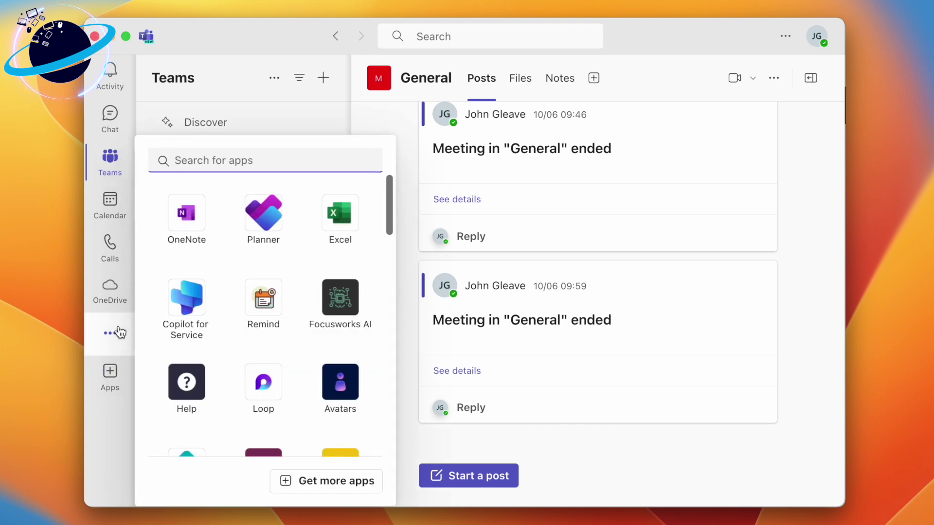
click(284, 226)
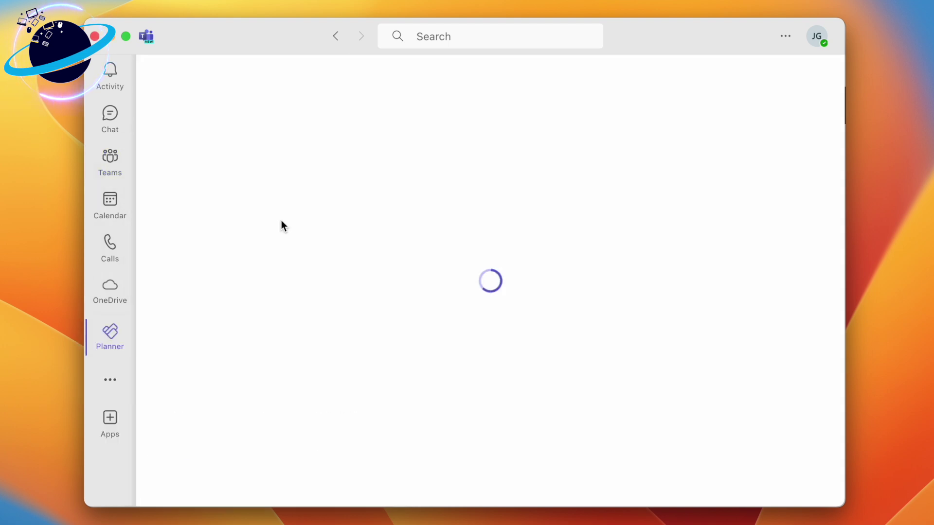
right_click(128, 333)
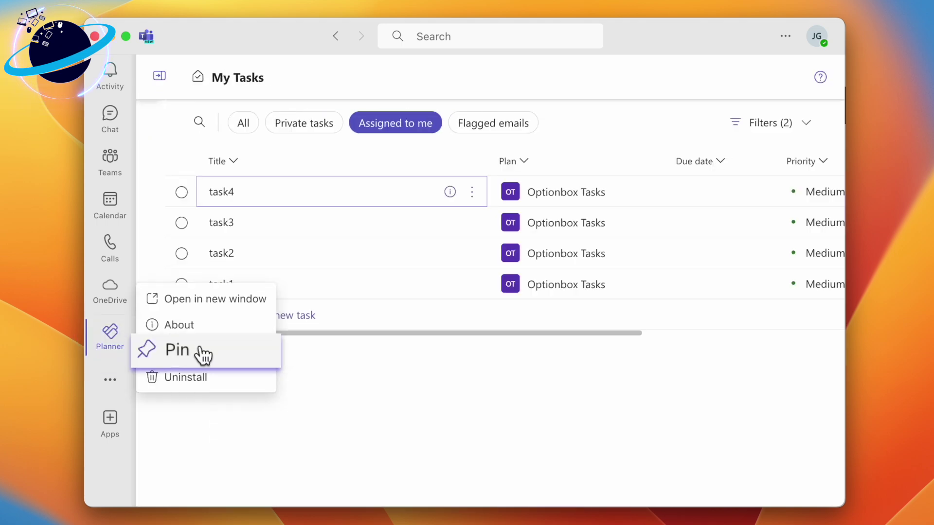
click(202, 355)
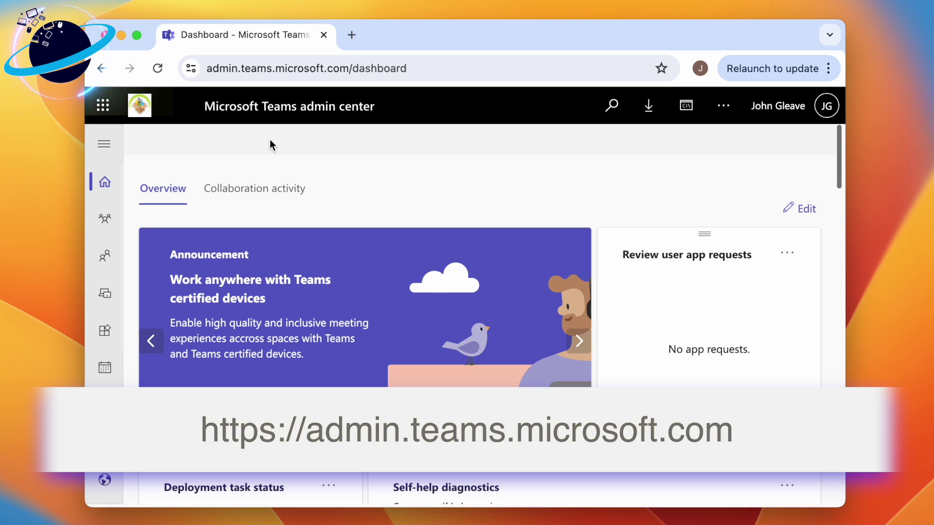
In the Microsoft Teams admin center, open the setup policies for Teams apps and collapse the navigation.
click(104, 144)
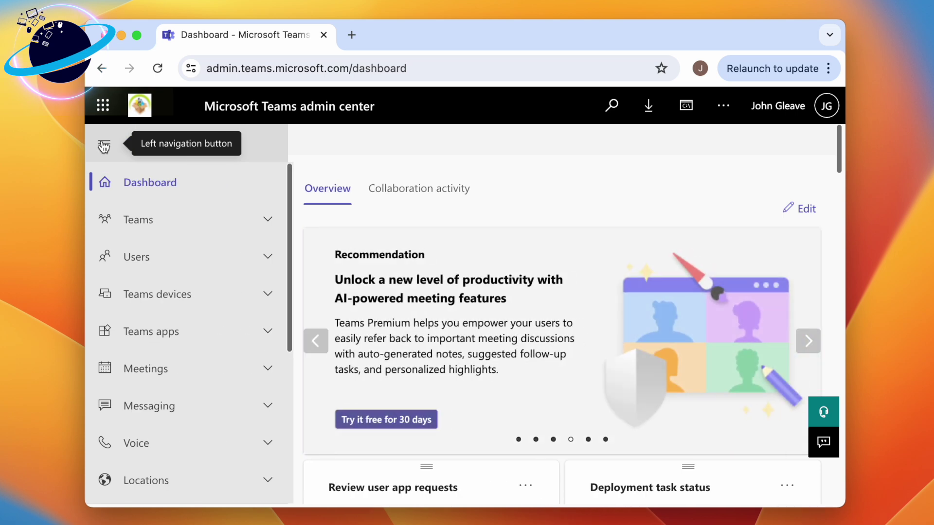
drag(193, 329, 200, 340)
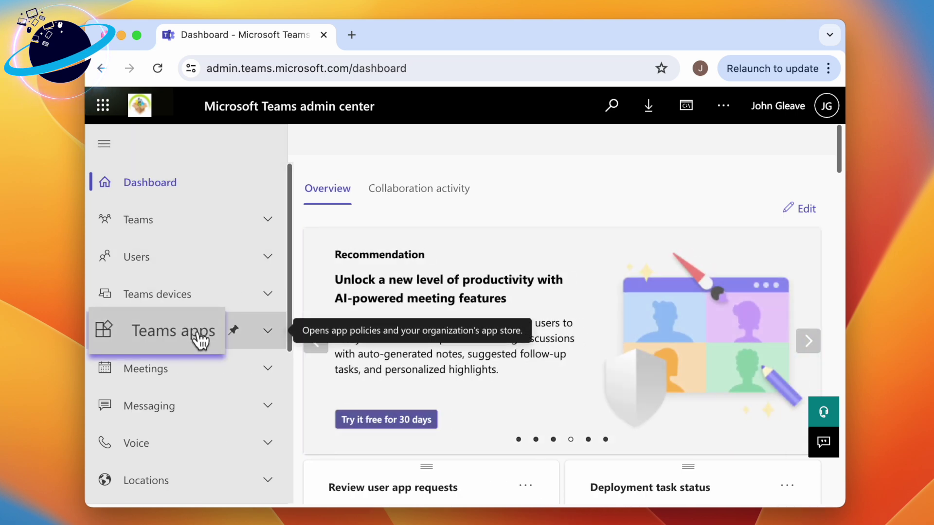
click(200, 341)
drag(214, 433, 193, 436)
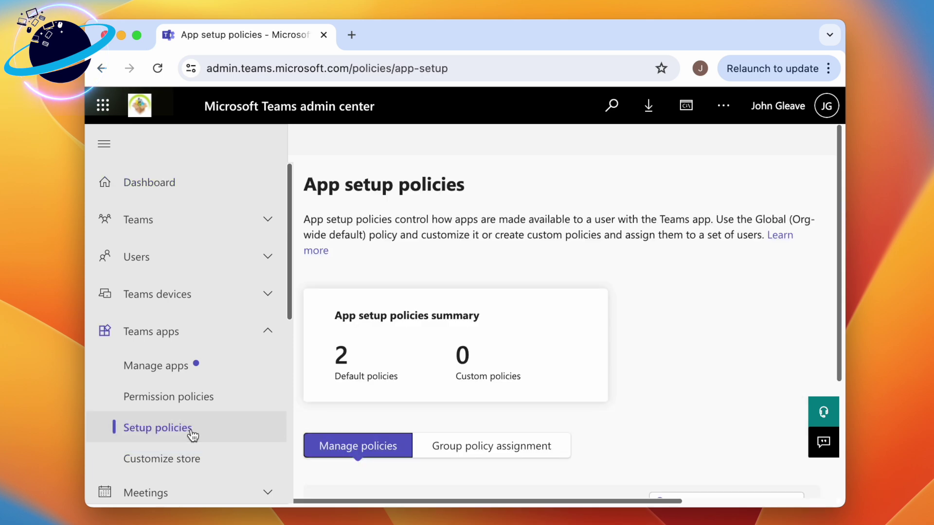
click(104, 144)
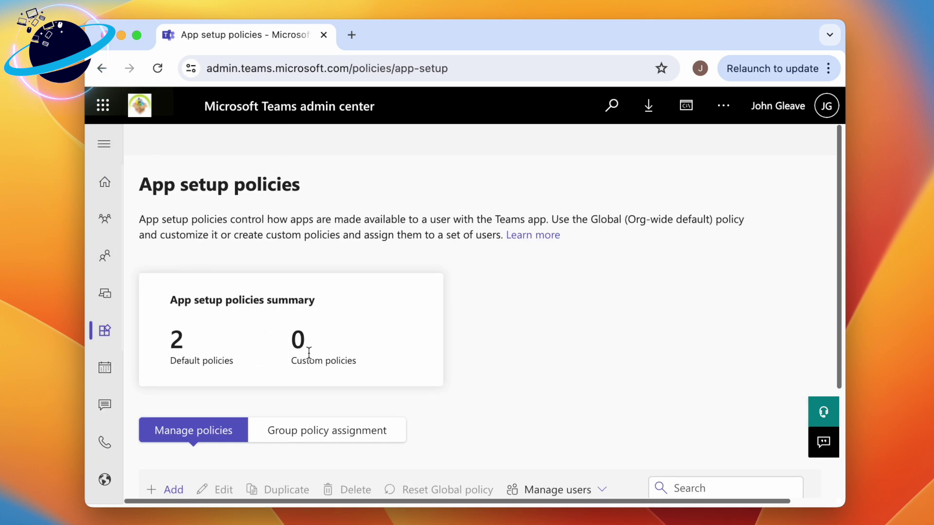
Move Calling up to third place in the Global (Org-wide default) policy's app bar, and discard the change.
scroll(431, 402, down, 5)
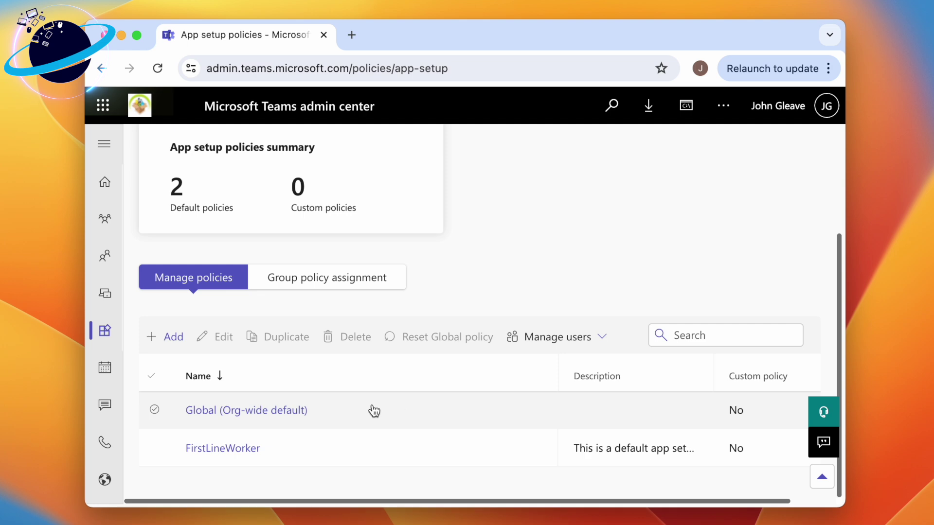
drag(282, 414, 275, 418)
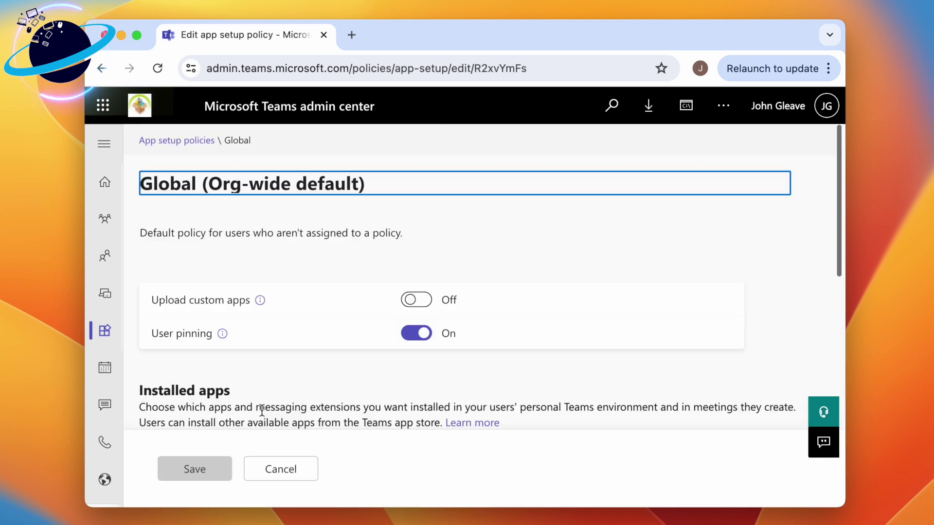
scroll(338, 381, down, 10)
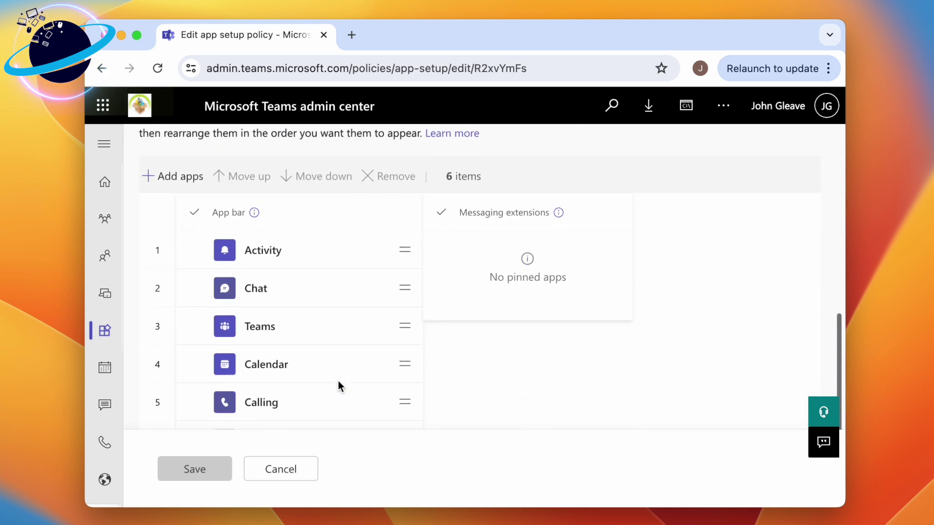
drag(486, 400, 484, 285)
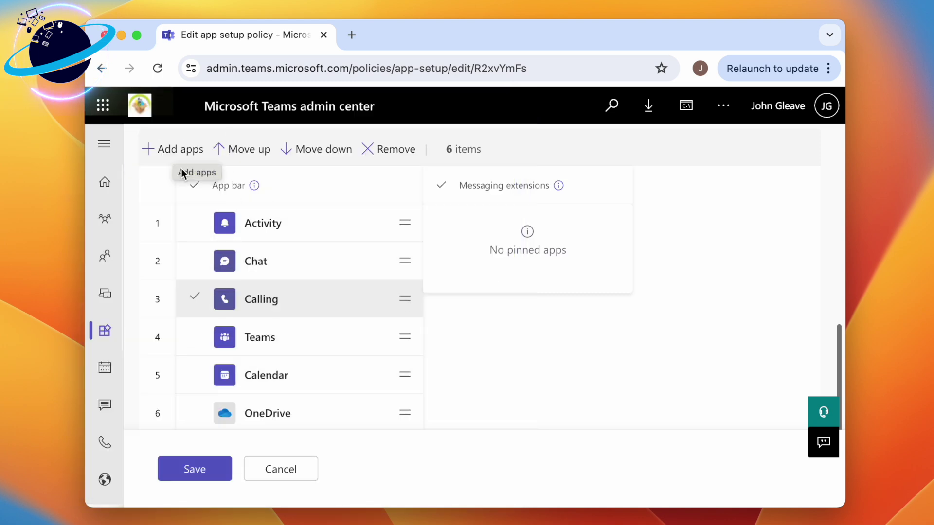
click(288, 469)
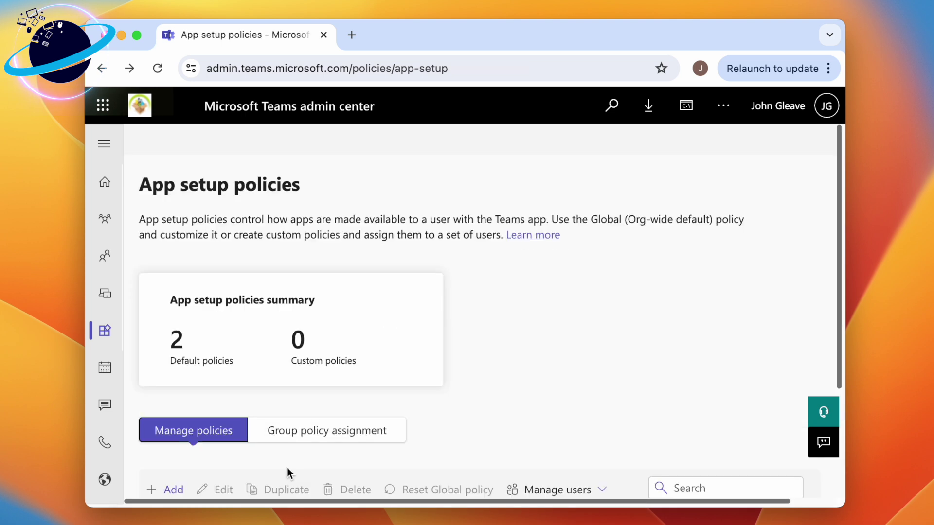
Create a new app setup policy named Helpdesk with user pinning turned off.
scroll(287, 471, down, 5)
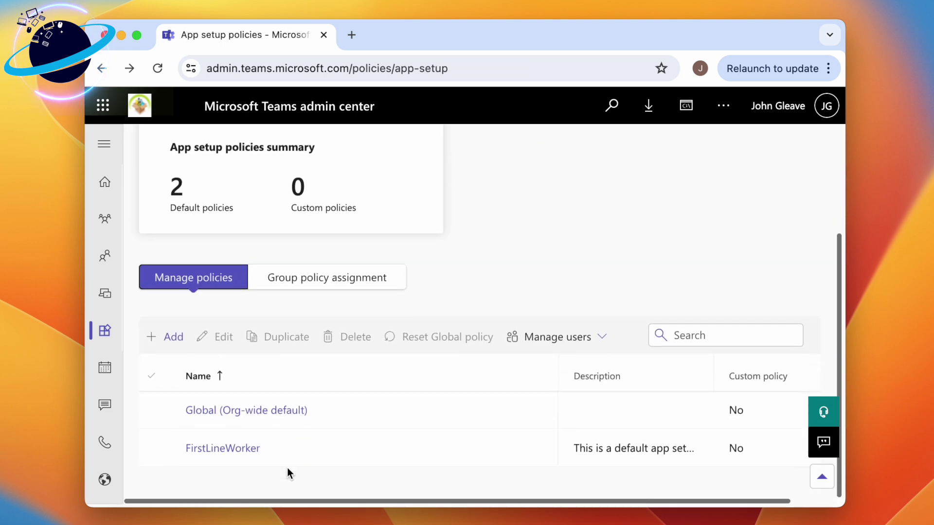
click(179, 334)
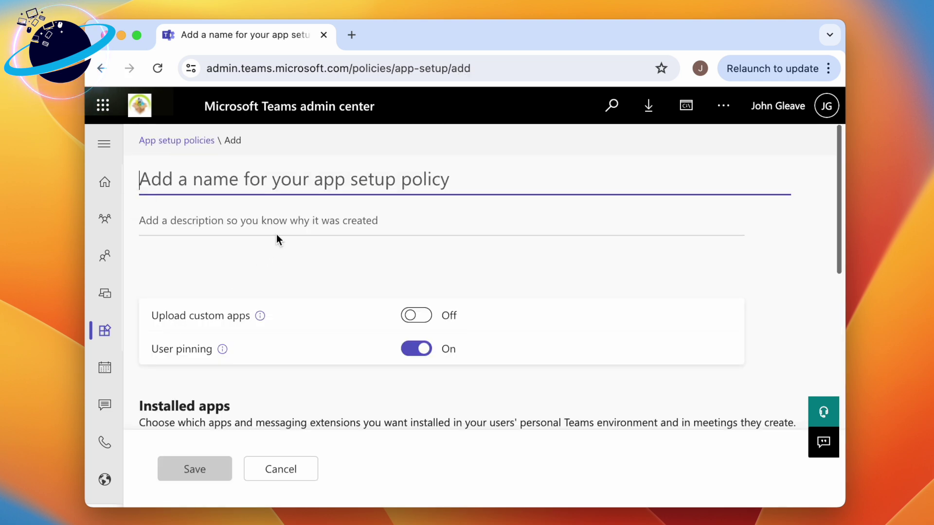
text(Helpdesk)
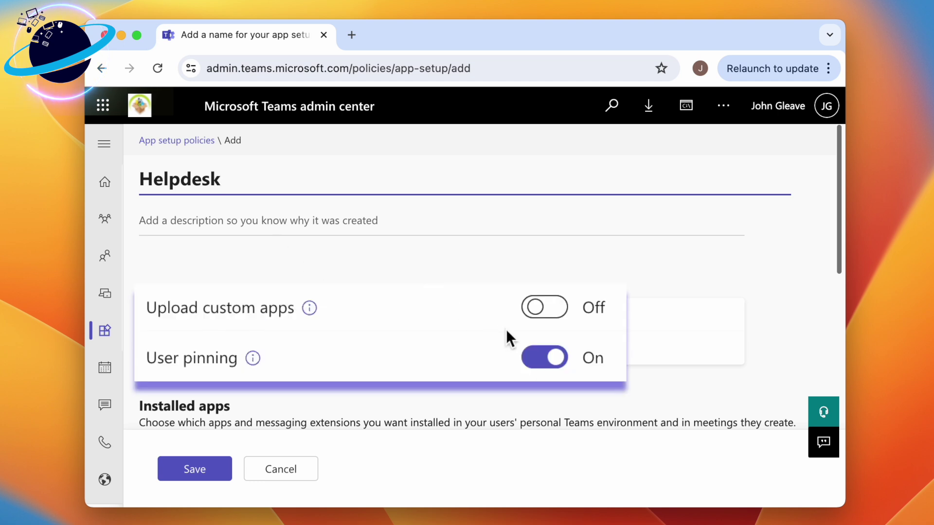
click(545, 358)
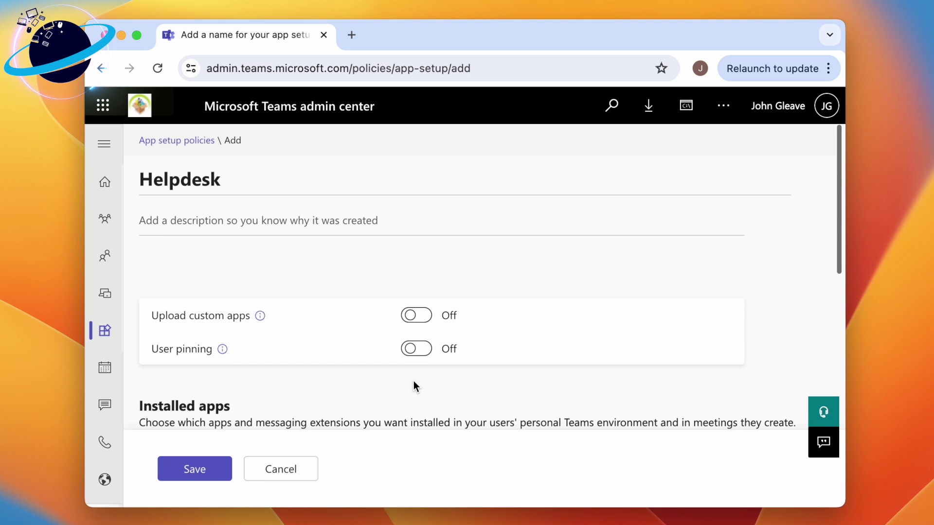
Find the Zendesk app and add it to the Helpdesk policy's pinned apps.
scroll(413, 384, down, 10)
scroll(413, 381, down, 1)
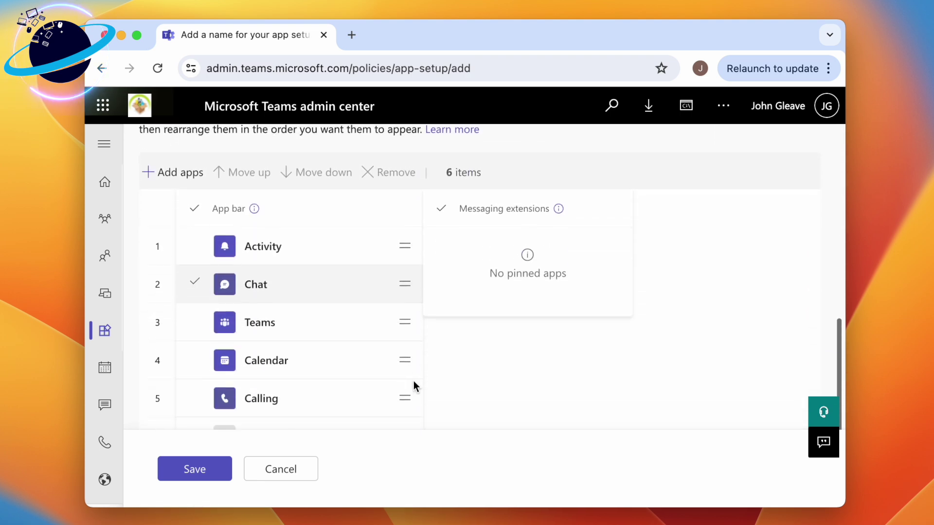
click(187, 180)
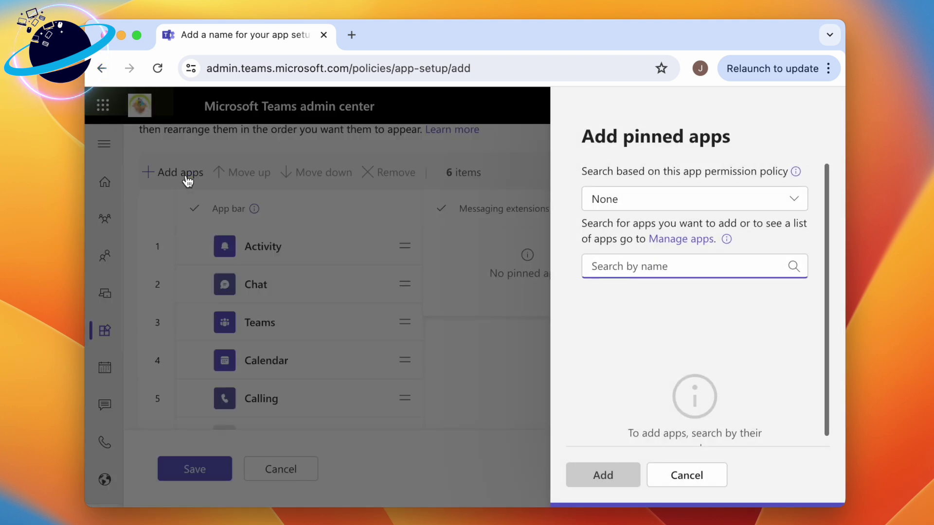
text(zendesk)
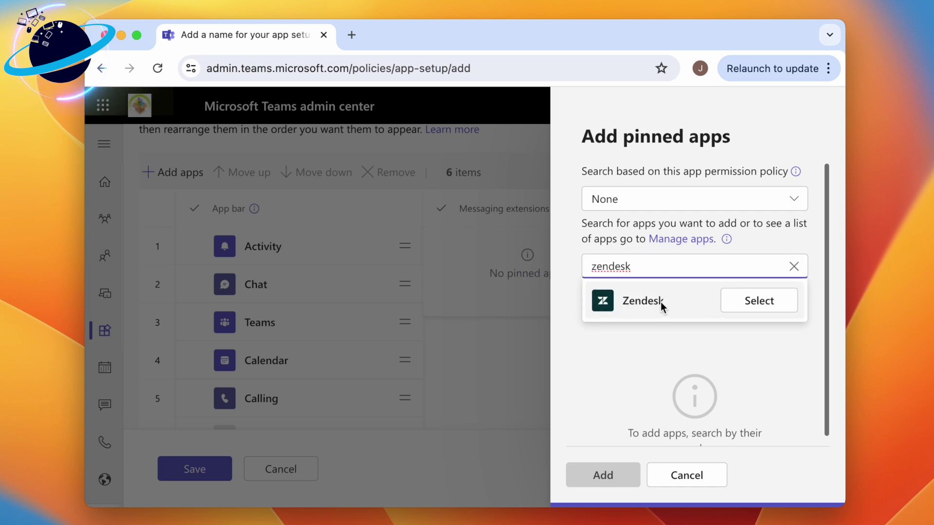
click(732, 302)
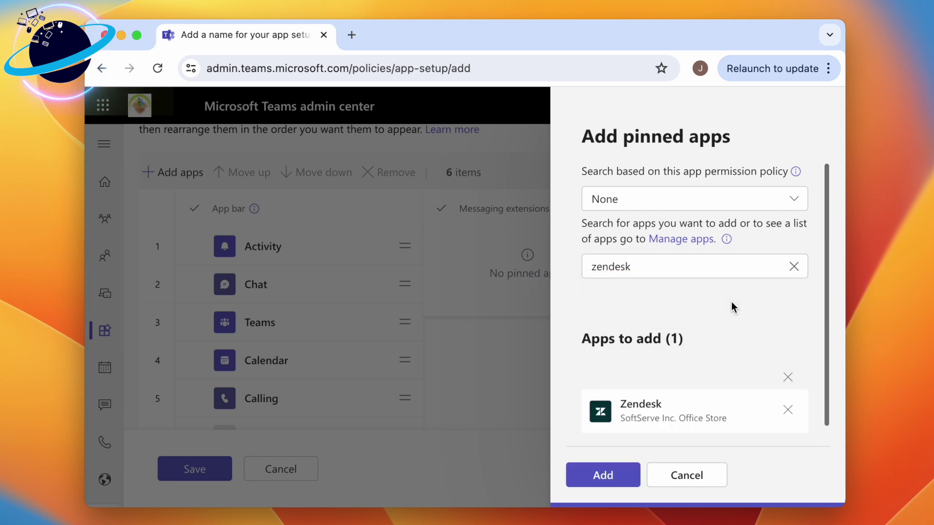
click(603, 476)
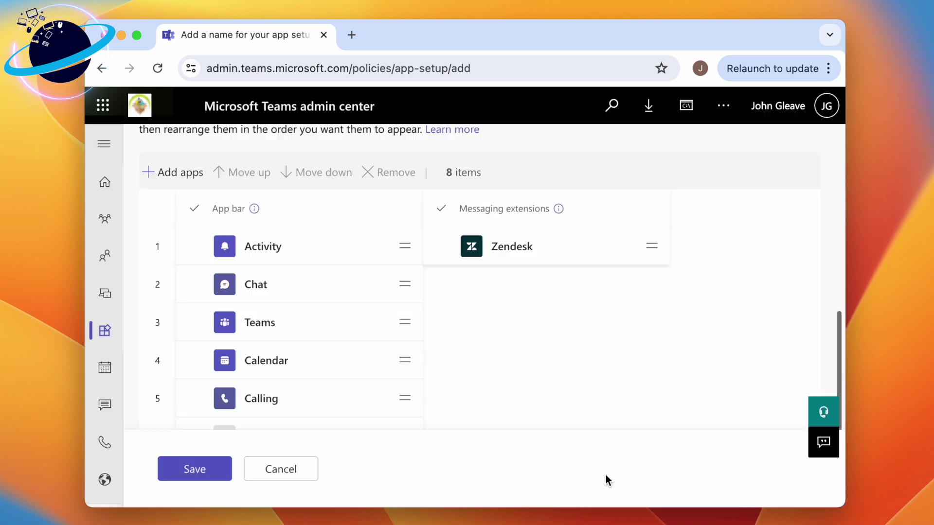
Move Zendesk up to fourth place in the Helpdesk policy's app bar and save the policy.
scroll(458, 364, down, 3)
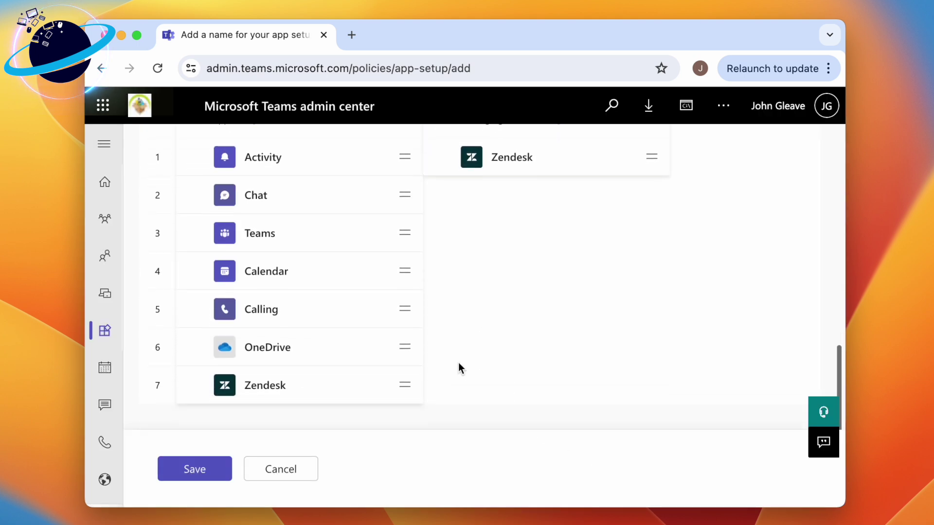
drag(406, 388, 407, 265)
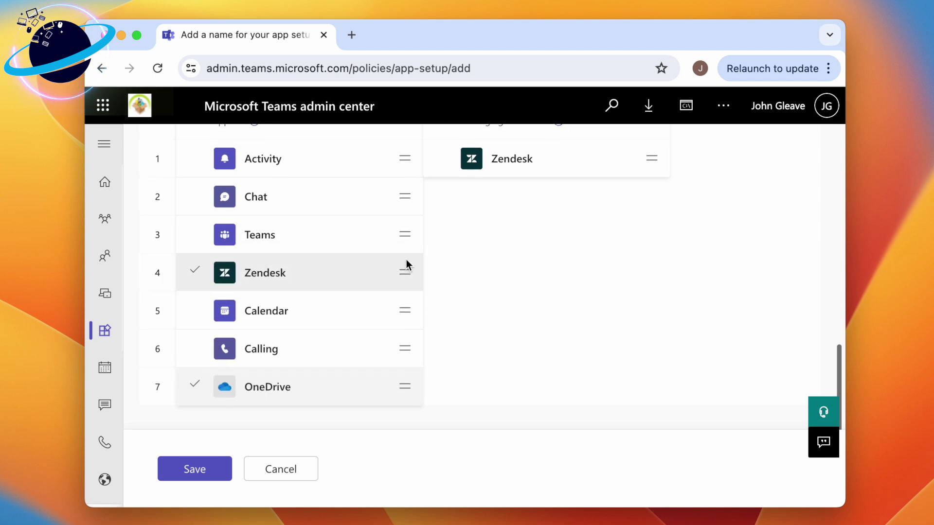
scroll(407, 265, up, 3)
click(197, 252)
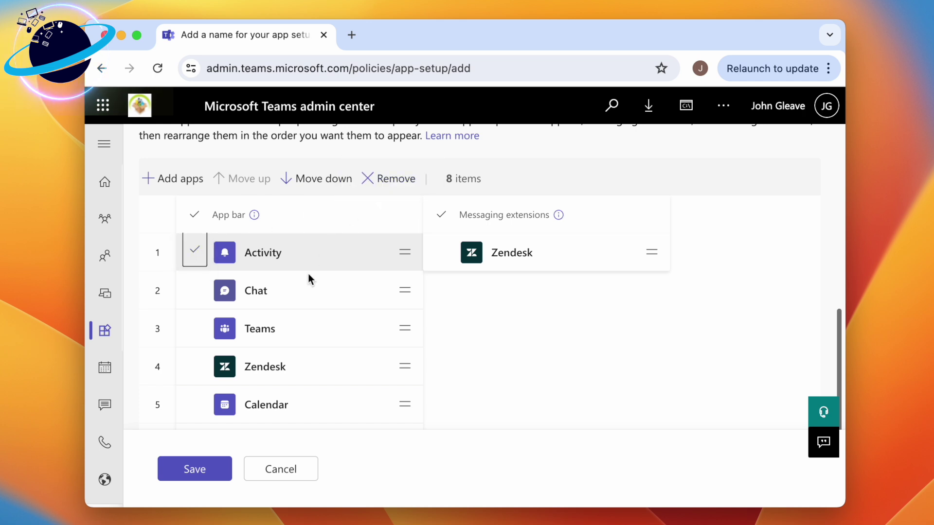
click(207, 470)
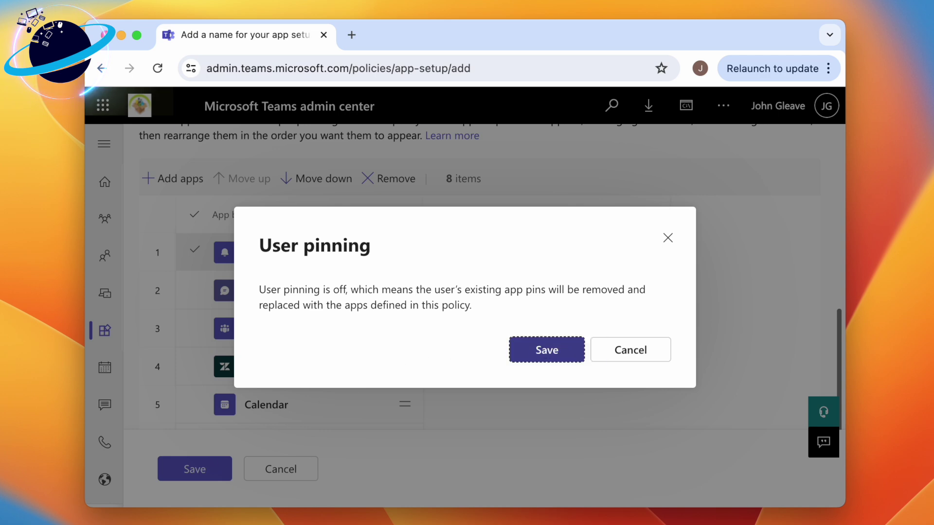
click(546, 351)
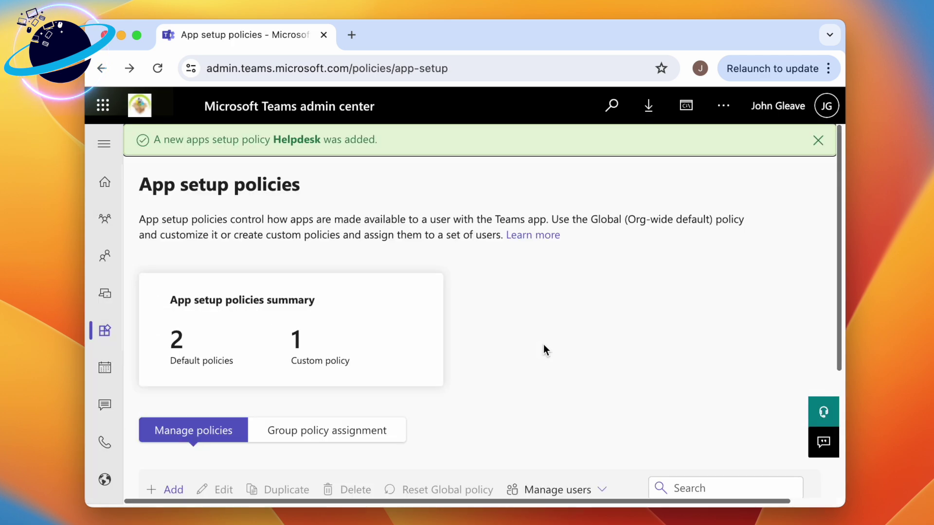
Start a new group policy assignment for app setup policies and select the group whose name ends in "Site".
scroll(544, 345, down, 5)
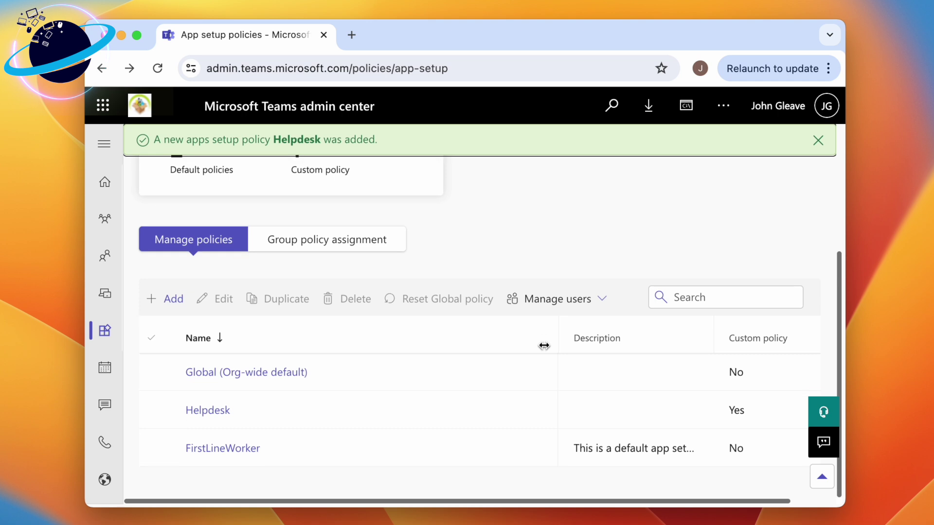
click(343, 247)
scroll(337, 243, down, 5)
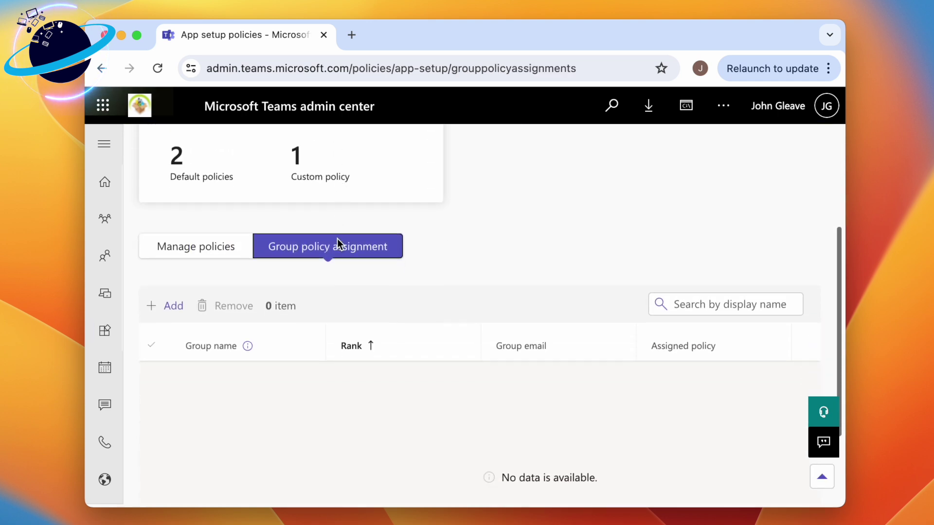
click(169, 307)
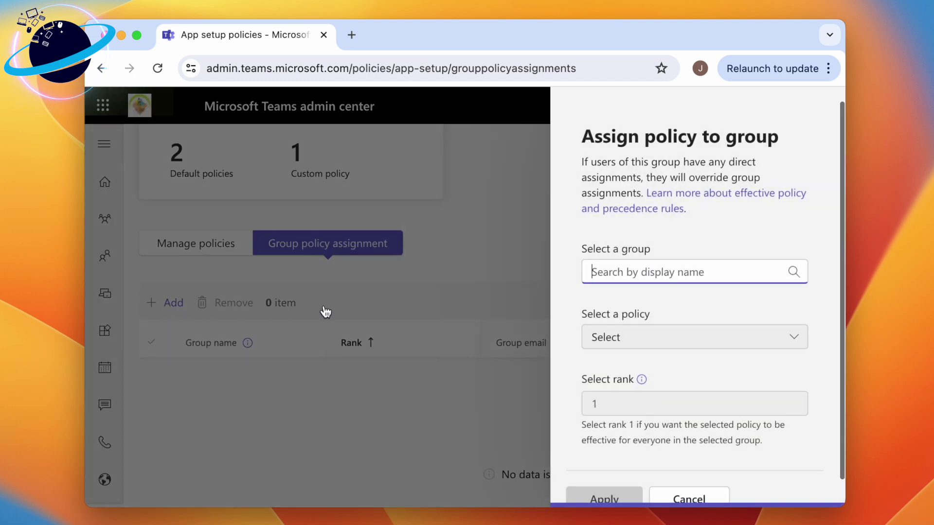
click(716, 221)
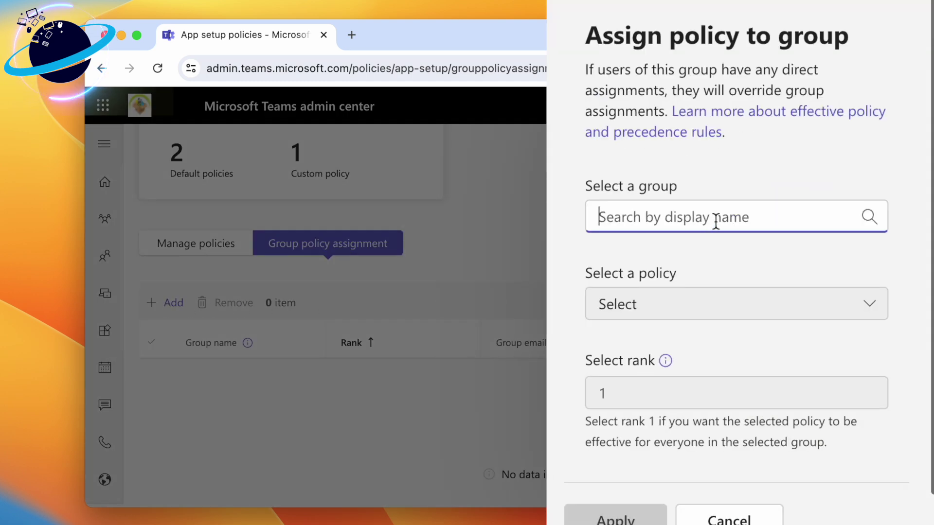
text(john)
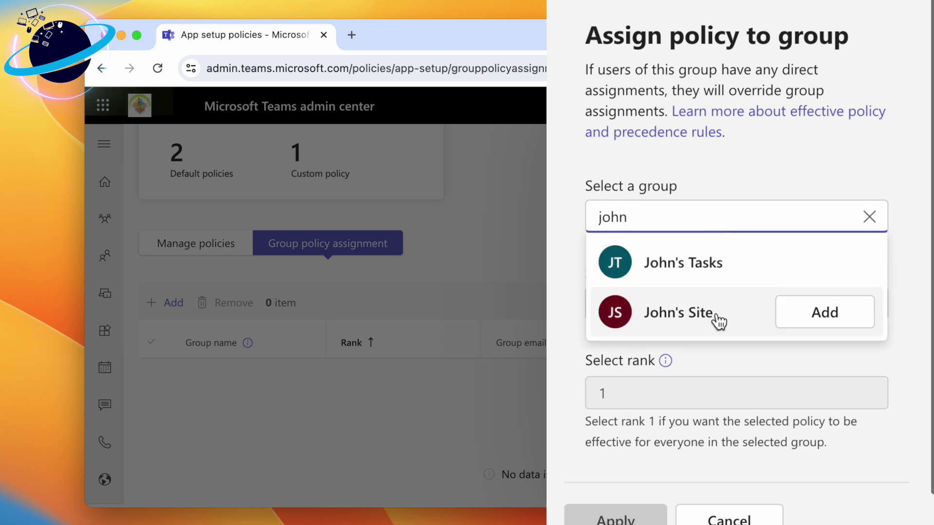
click(808, 314)
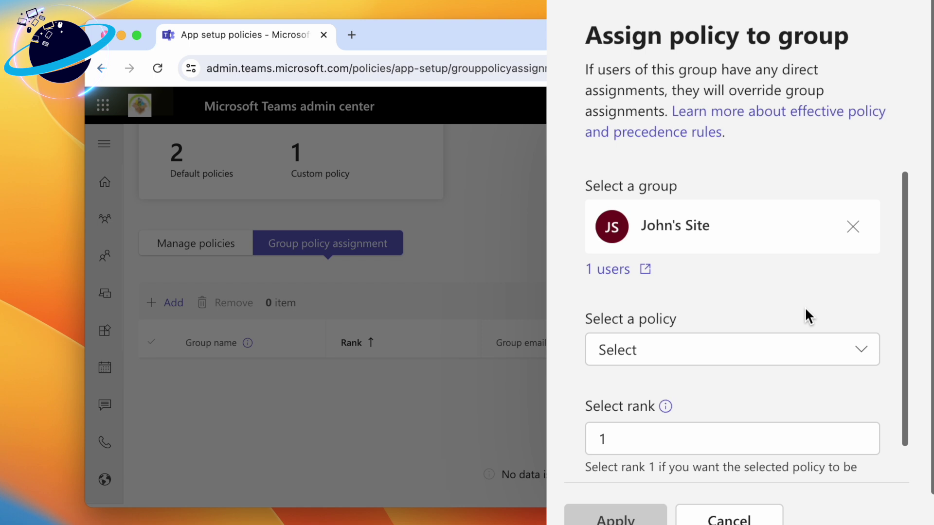
Assign the Helpdesk policy to the selected group at rank 1 and confirm the assignment.
scroll(806, 316, down, 1)
click(837, 317)
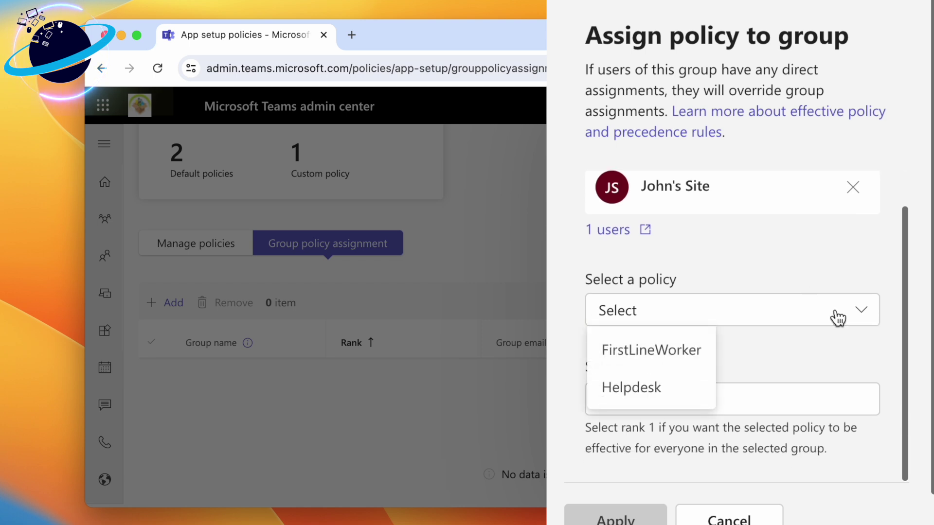
click(665, 402)
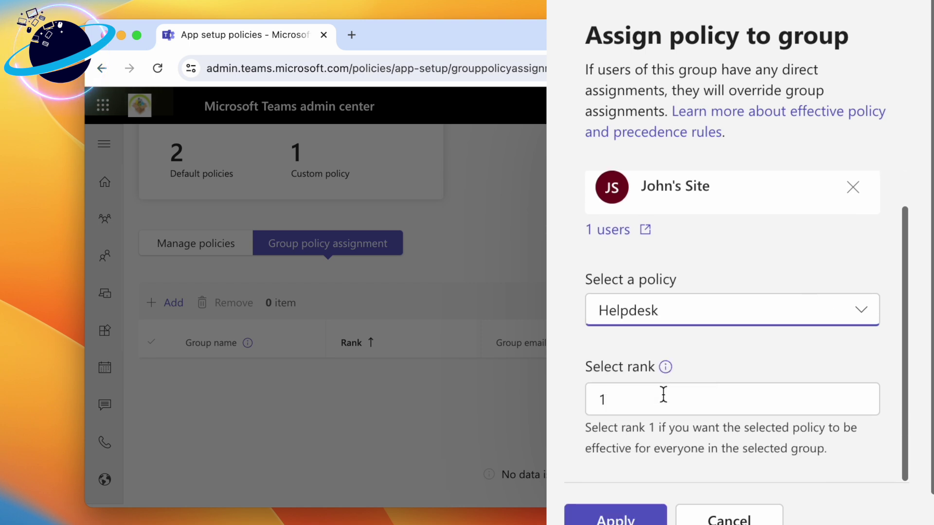
scroll(664, 395, down, 1)
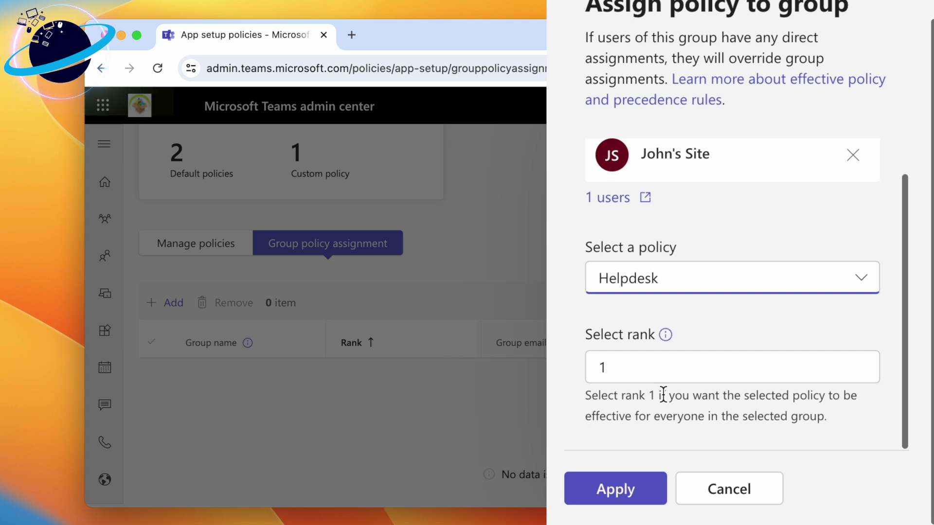
click(603, 496)
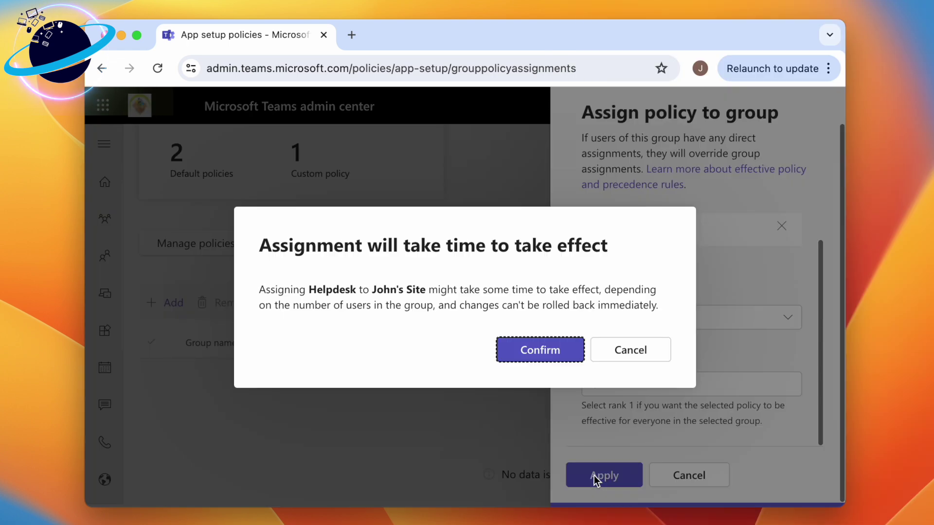
click(530, 352)
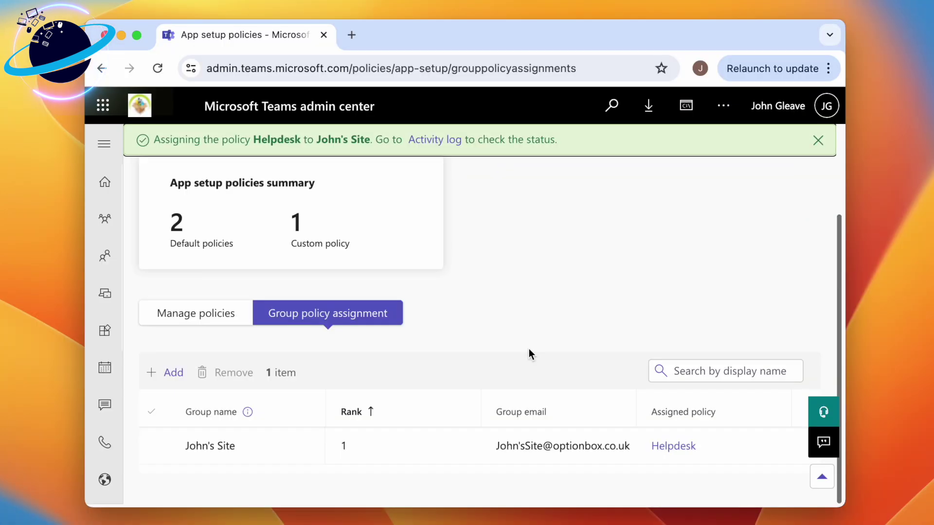
Remove the group's Helpdesk policy assignment and confirm the removal.
click(164, 452)
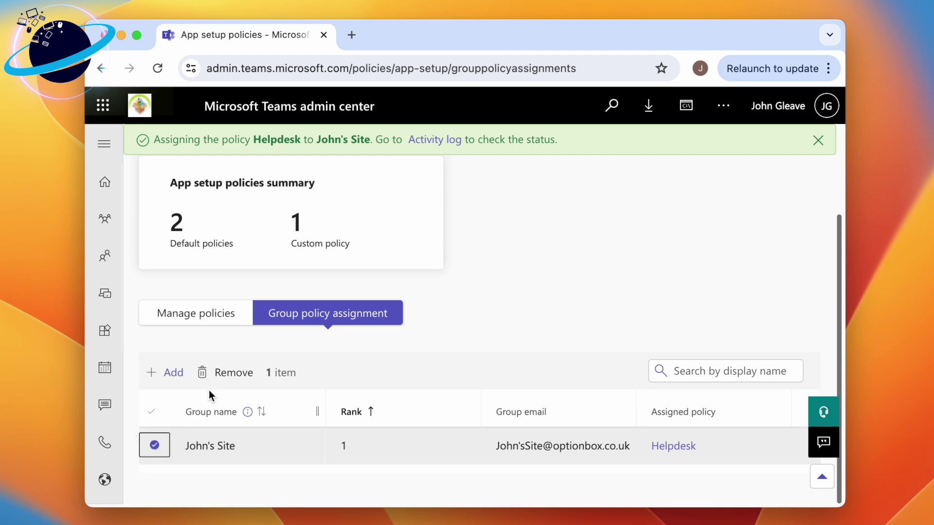
click(224, 372)
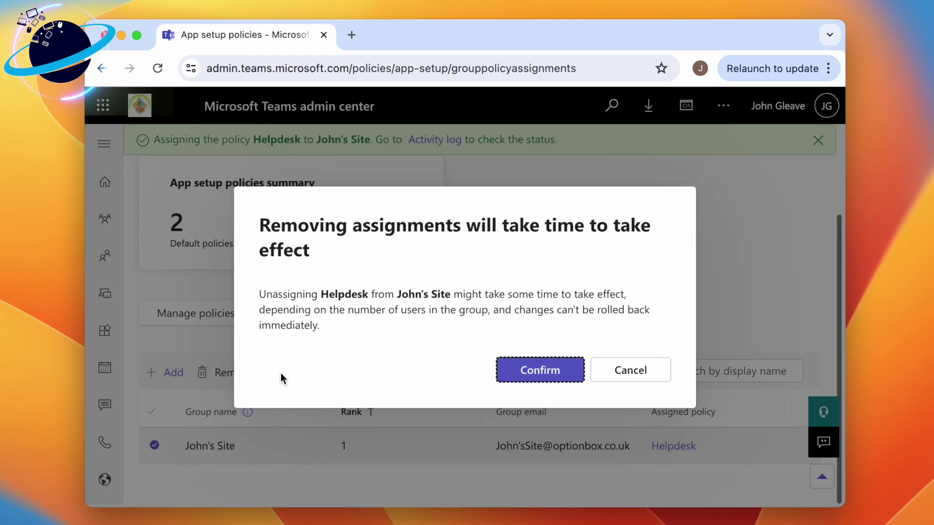
click(517, 370)
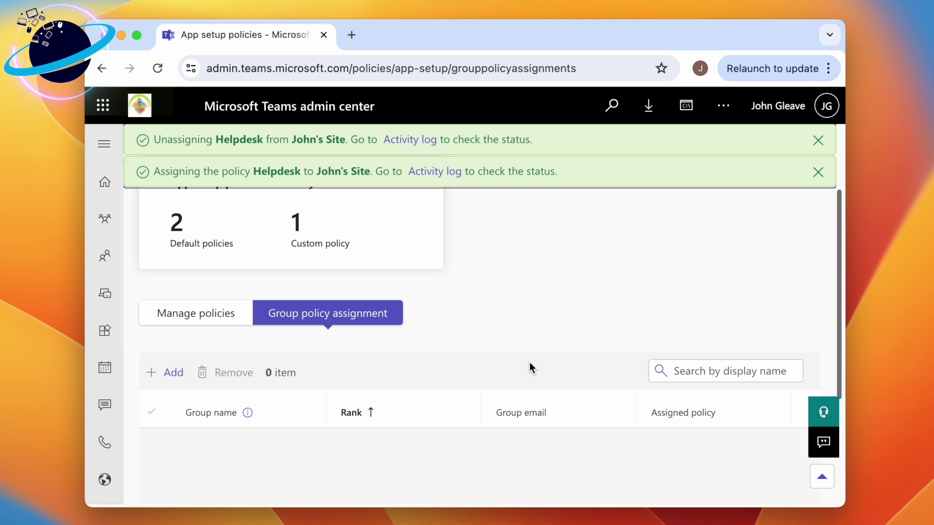
Delete the custom Helpdesk policy from the app setup policies and confirm the deletion.
click(209, 313)
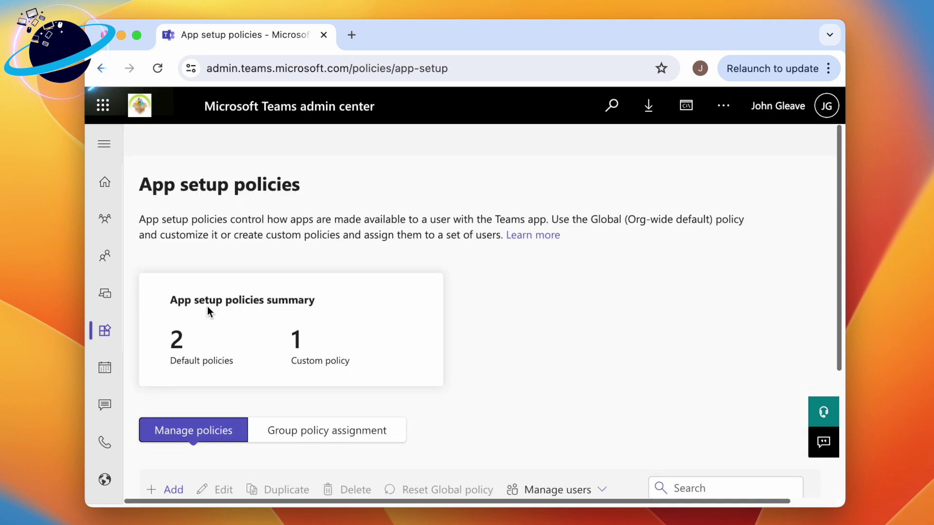
scroll(436, 411, down, 3)
scroll(436, 414, down, 1)
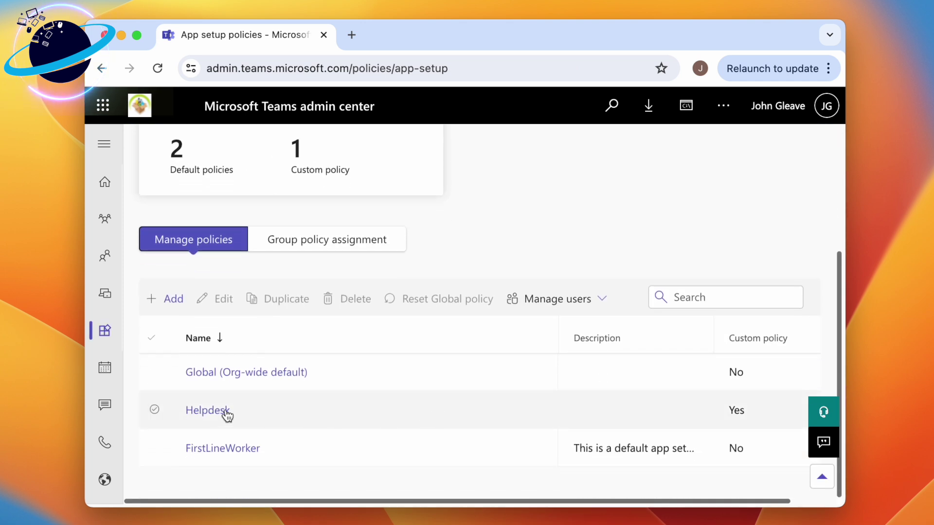
click(156, 411)
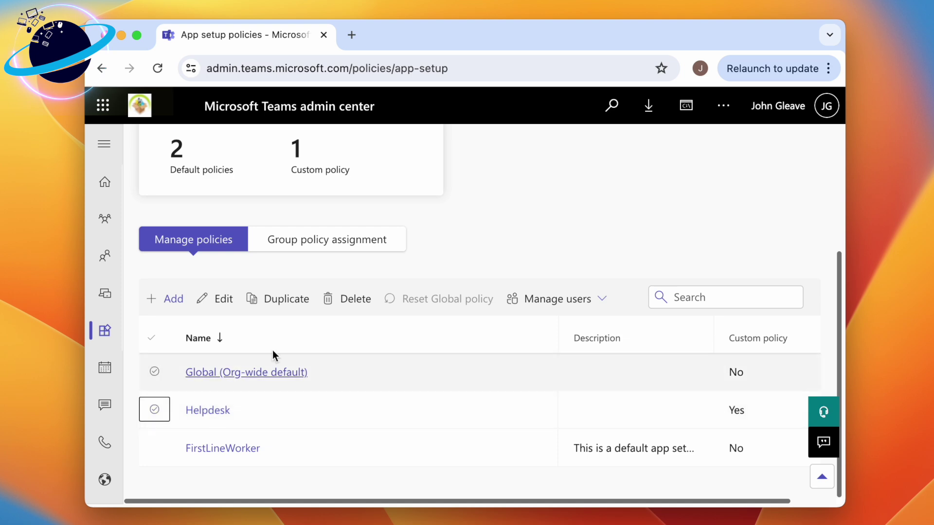
click(353, 300)
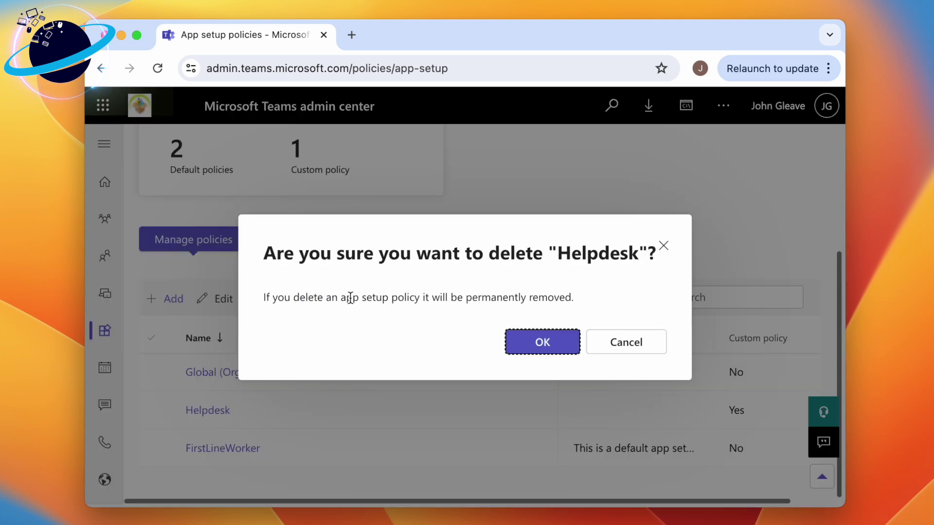
click(541, 344)
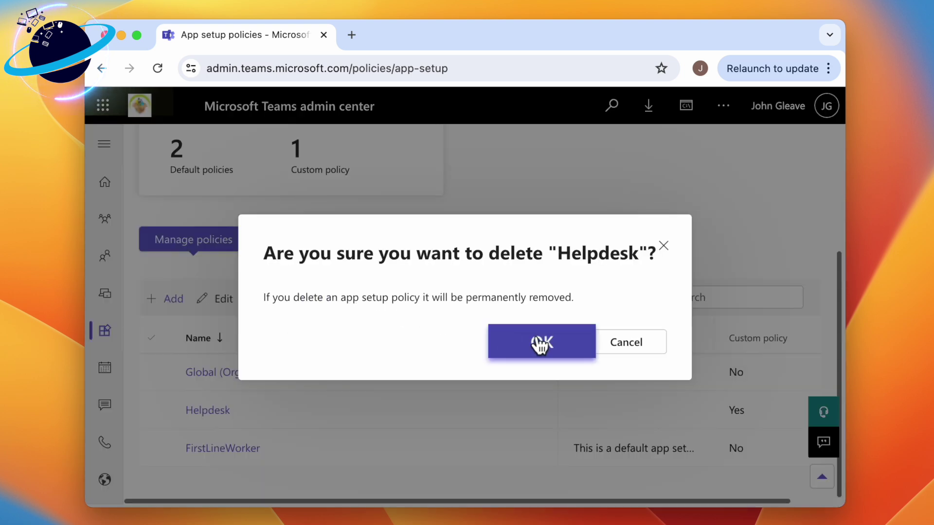
click(540, 344)
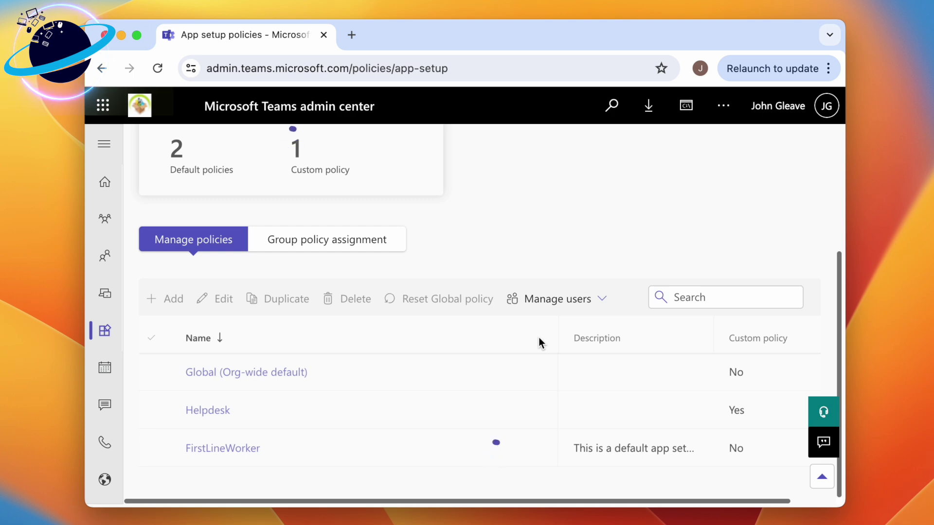